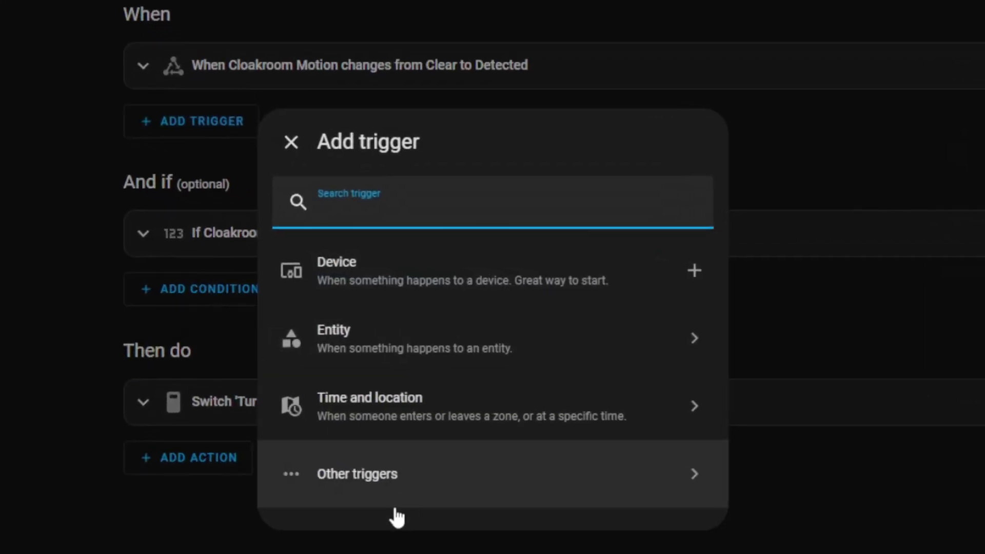
- Browse the Other triggers list, then scroll through the full list of condition types
left_click(392, 488)
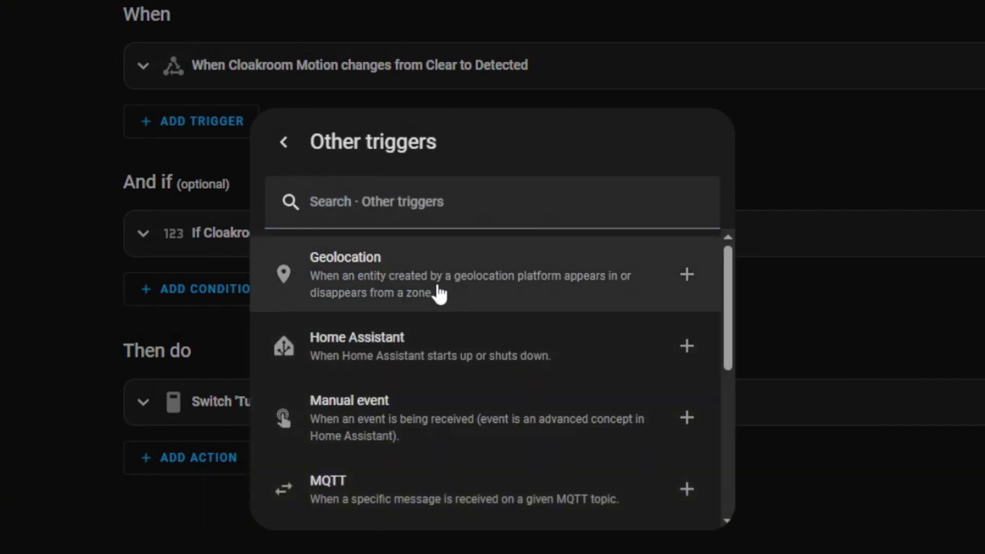
scroll(434, 294, "down", 6)
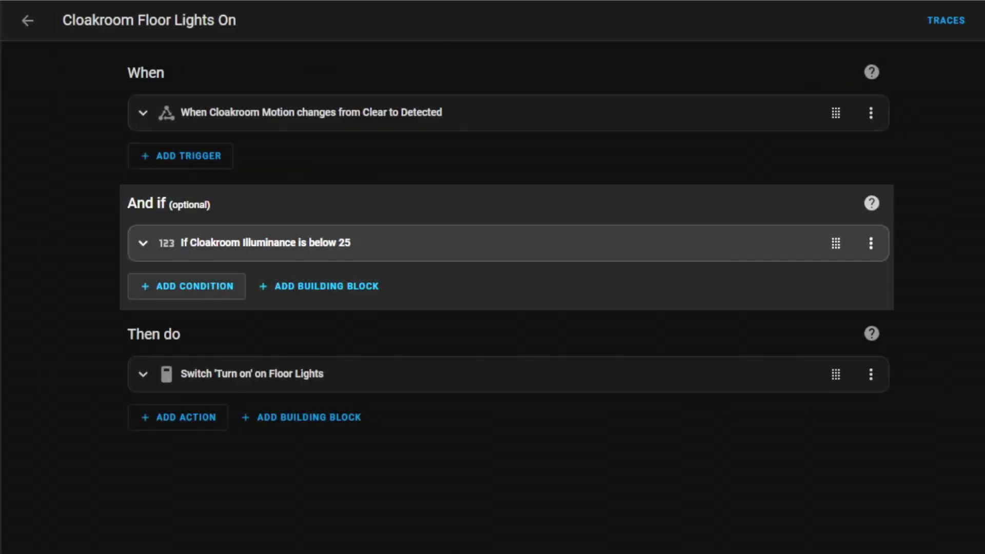
left_click(210, 287)
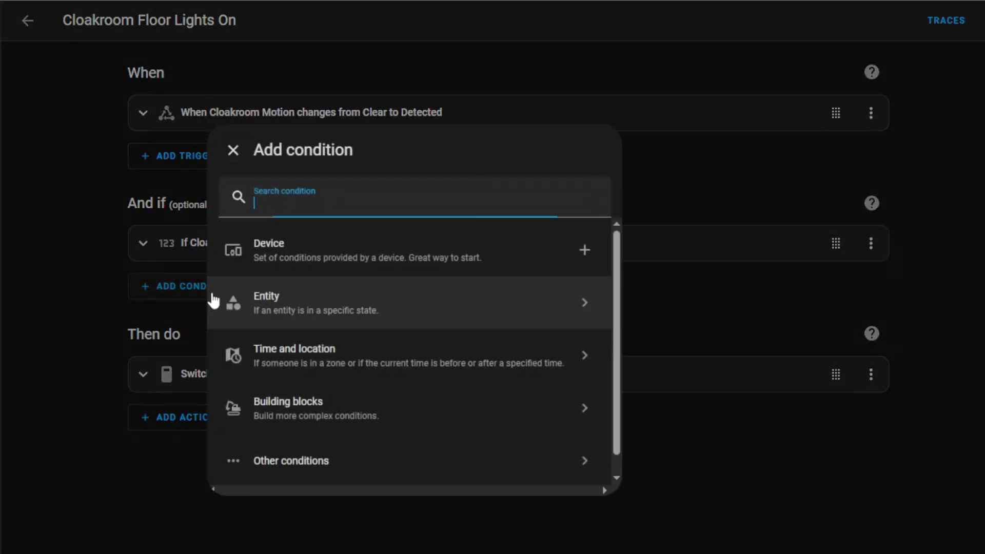
scroll(368, 286, "down", 1)
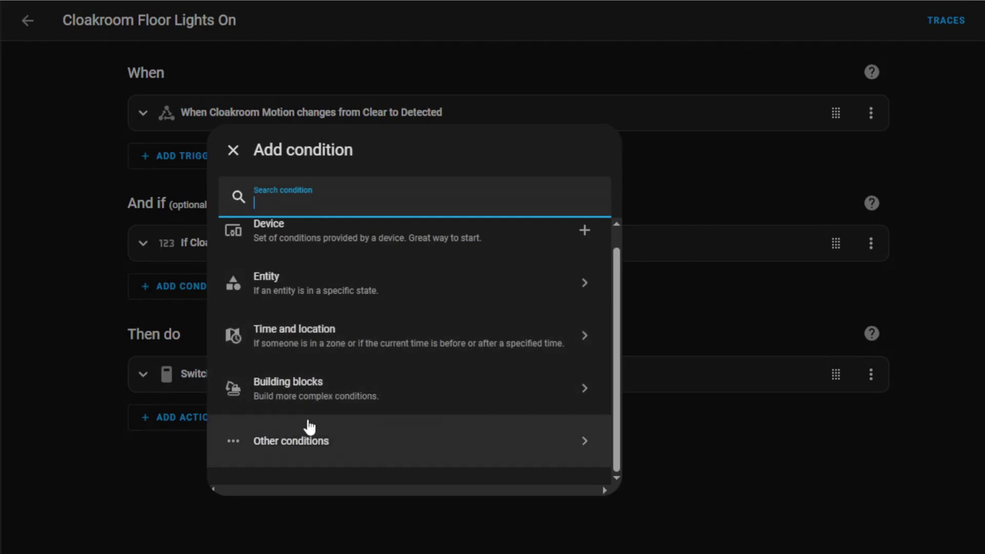
left_click(273, 460)
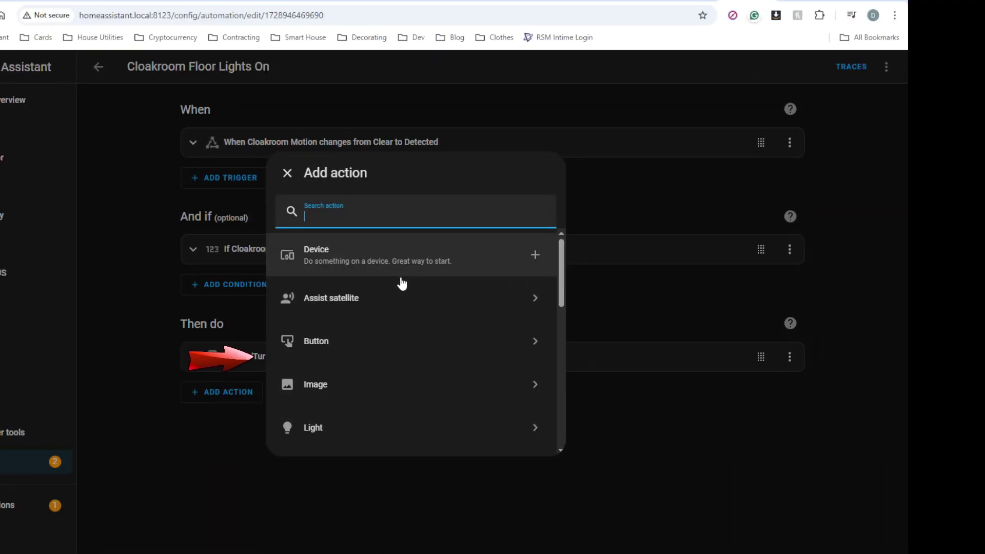
scroll(401, 313, "down", 1)
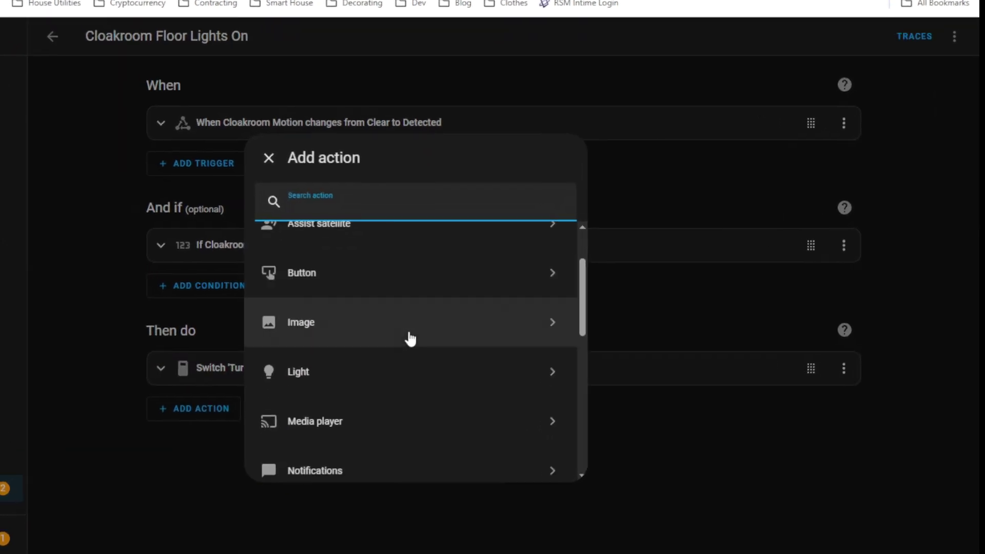
scroll(410, 339, "down", 2)
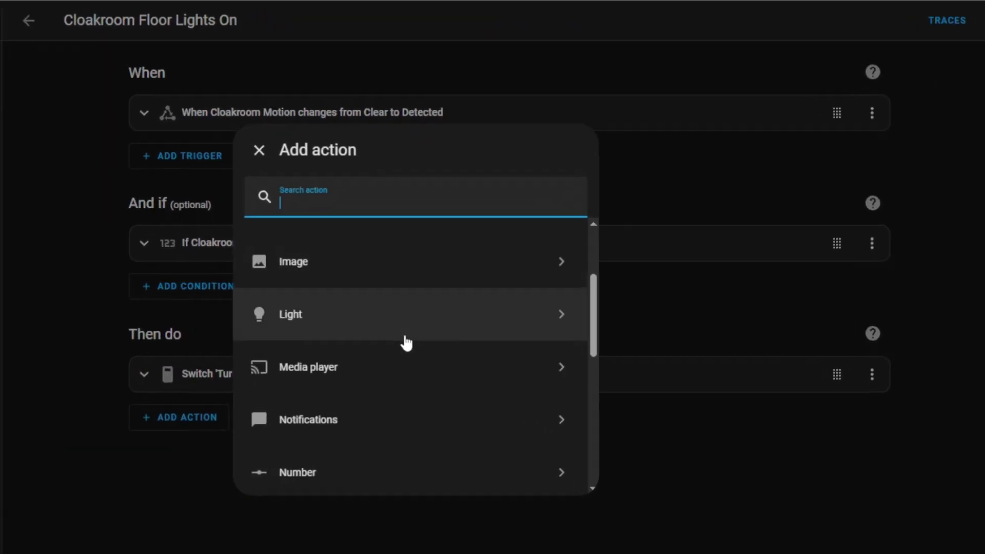
scroll(405, 339, "down", 4)
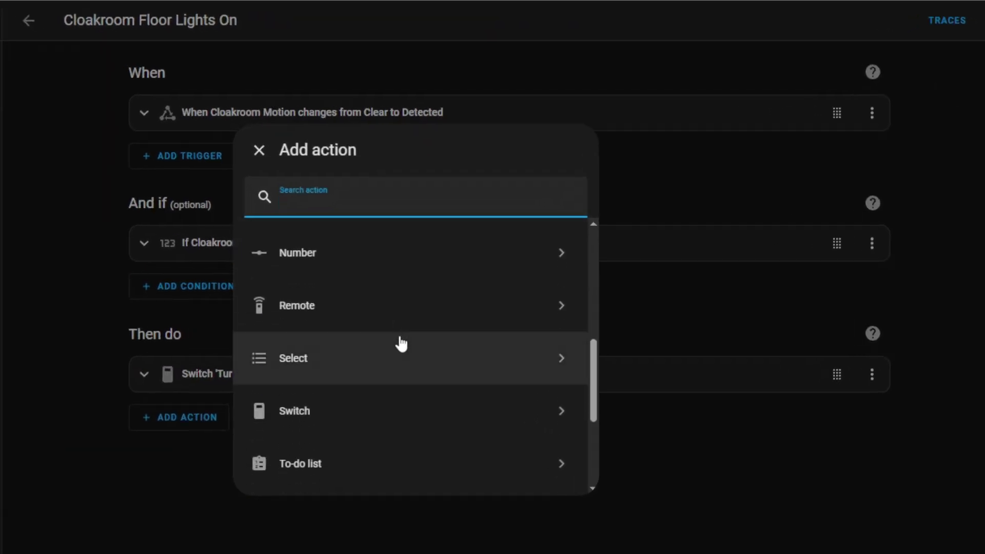
scroll(401, 342, "down", 3)
scroll(389, 343, "down", 1)
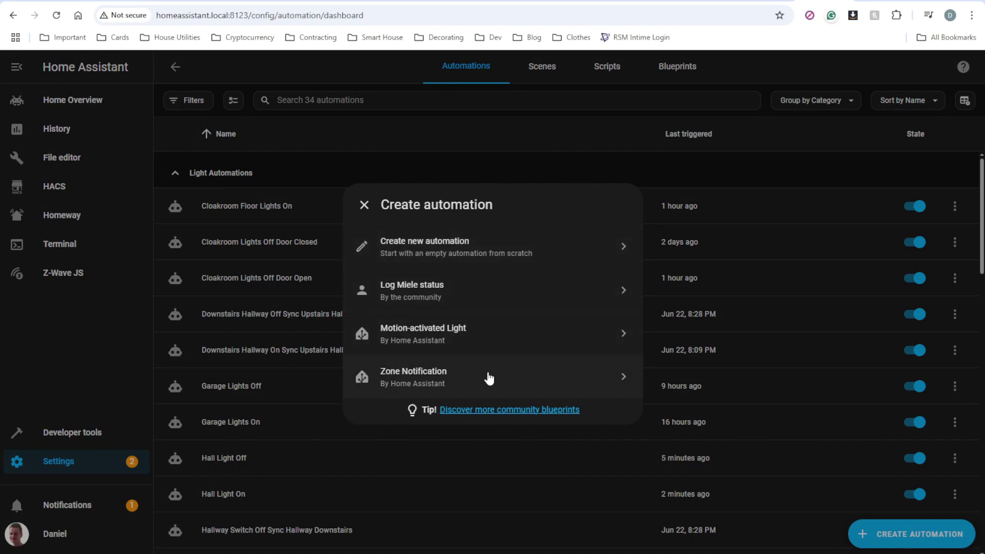
- Choose Create new automation to start one from scratch
left_click(498, 253)
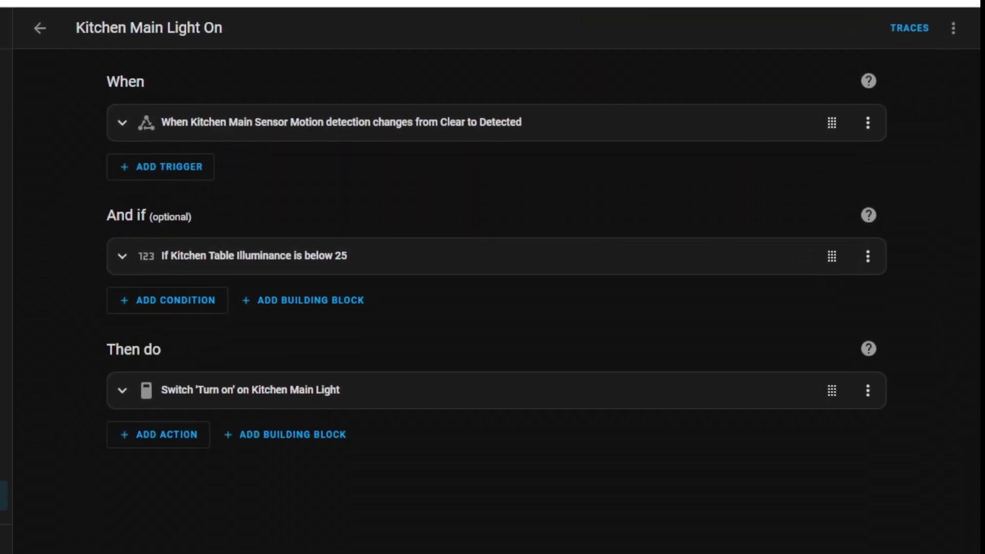
- Expand the motion trigger, highlighting its entity name, then expand the illuminance-below-25 condition
left_click(122, 122)
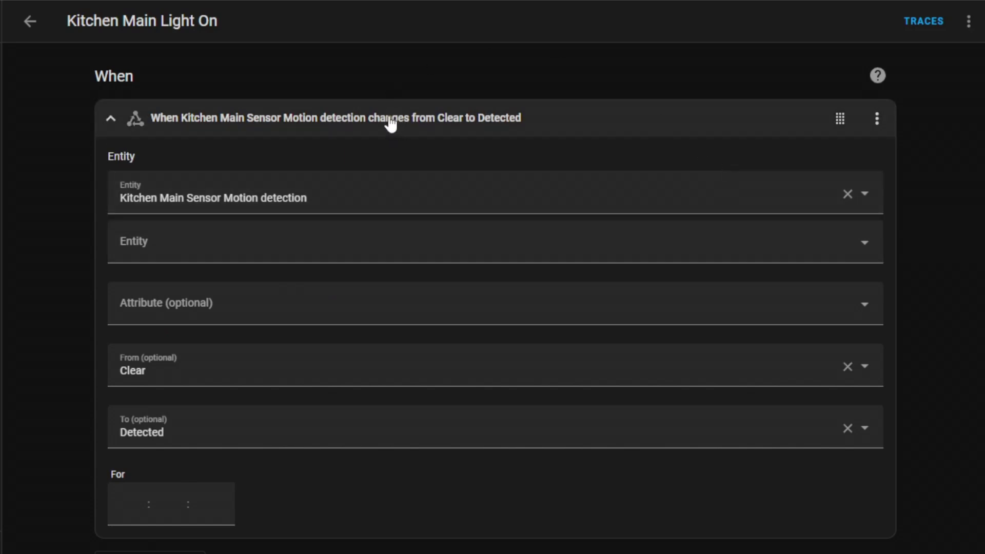
left_click_drag(363, 209, 127, 185)
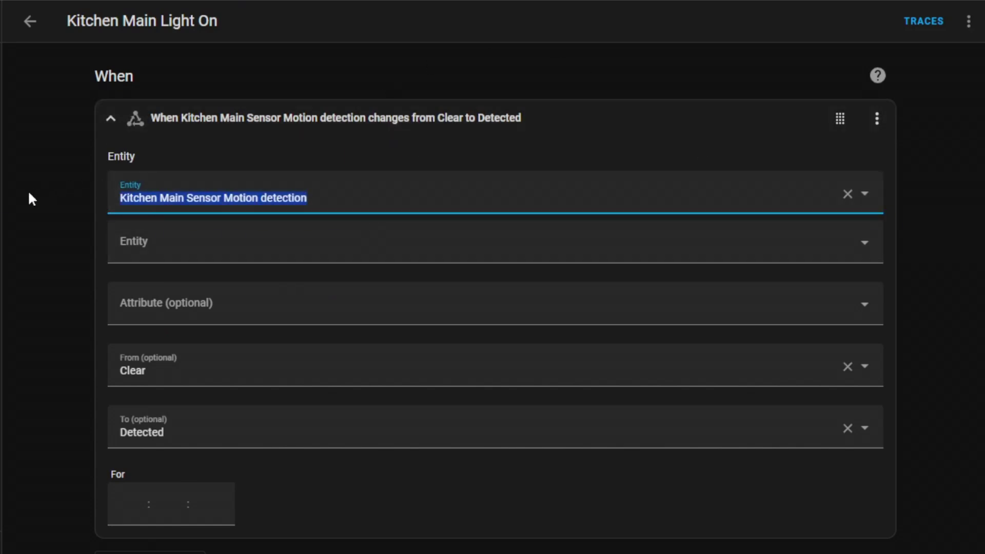
left_click(20, 203)
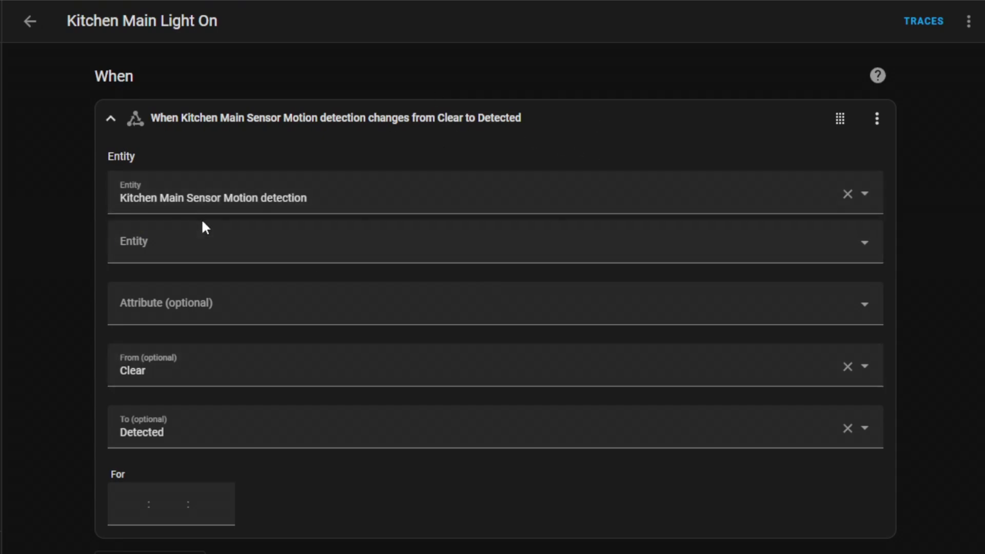
scroll(200, 218, "down", 5)
left_click(108, 426)
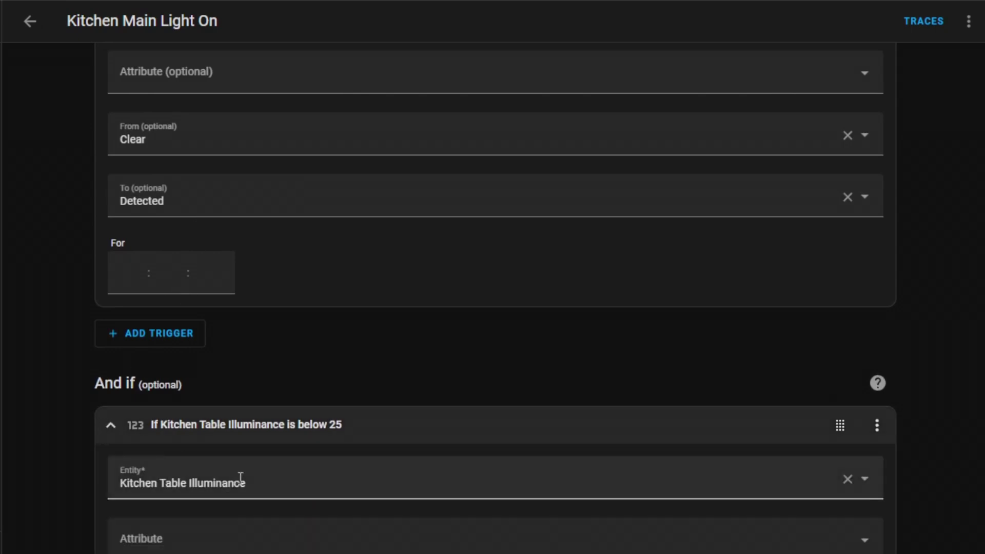
scroll(249, 479, "down", 3)
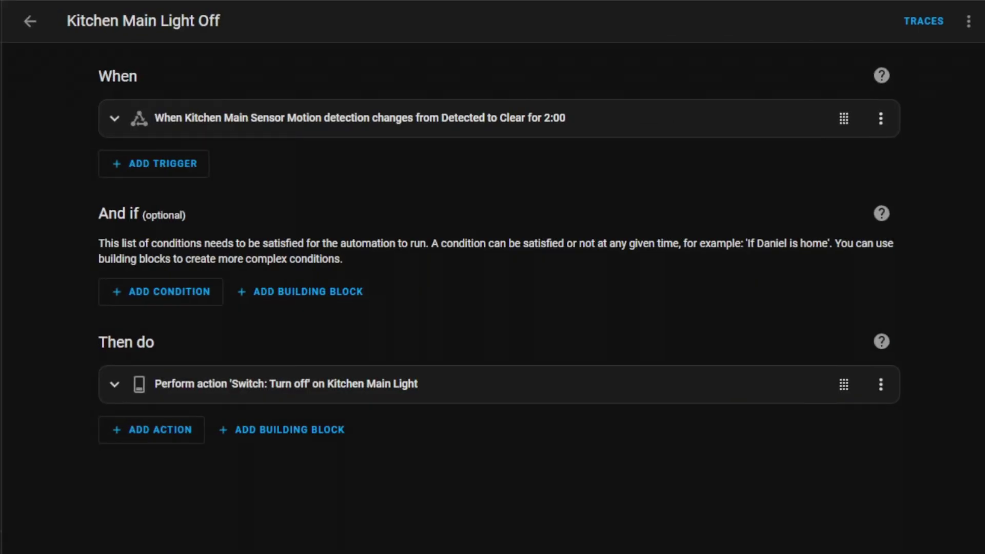
- Expand and collapse the motion-cleared trigger, then expand the switch turn-off action
left_click(114, 118)
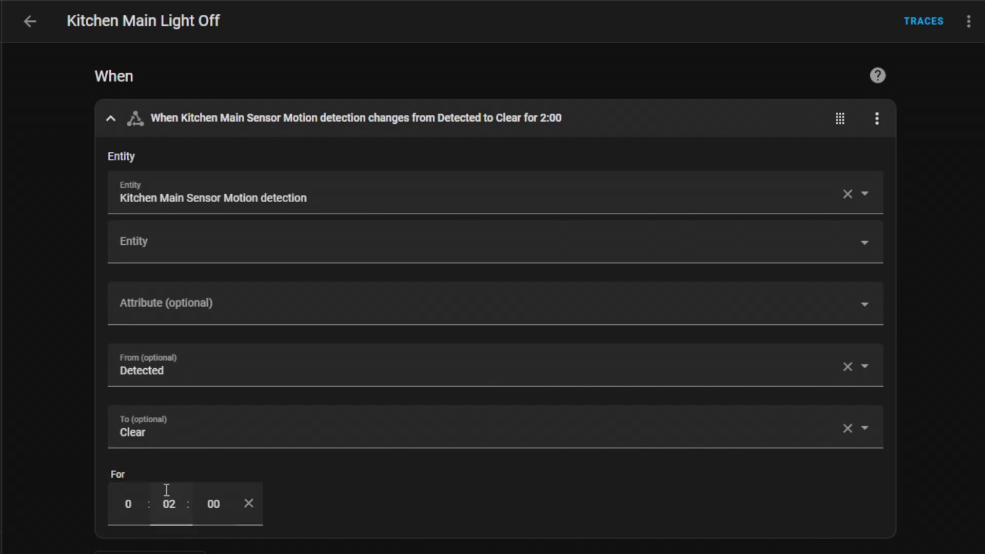
left_click(108, 123)
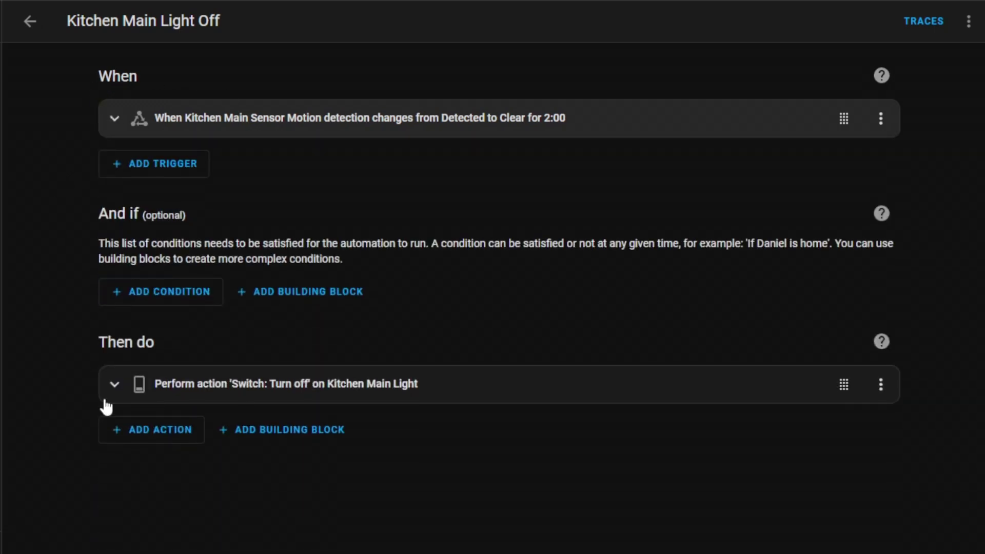
left_click(114, 385)
scroll(235, 370, "down", 2)
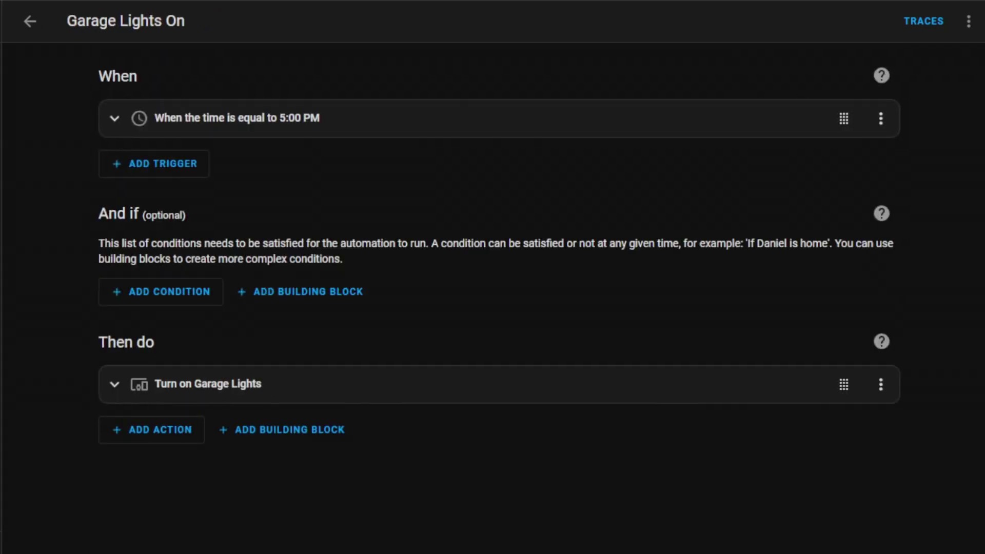
- Expand the Garage Lights On 5:00 PM time trigger to show its details
left_click(113, 118)
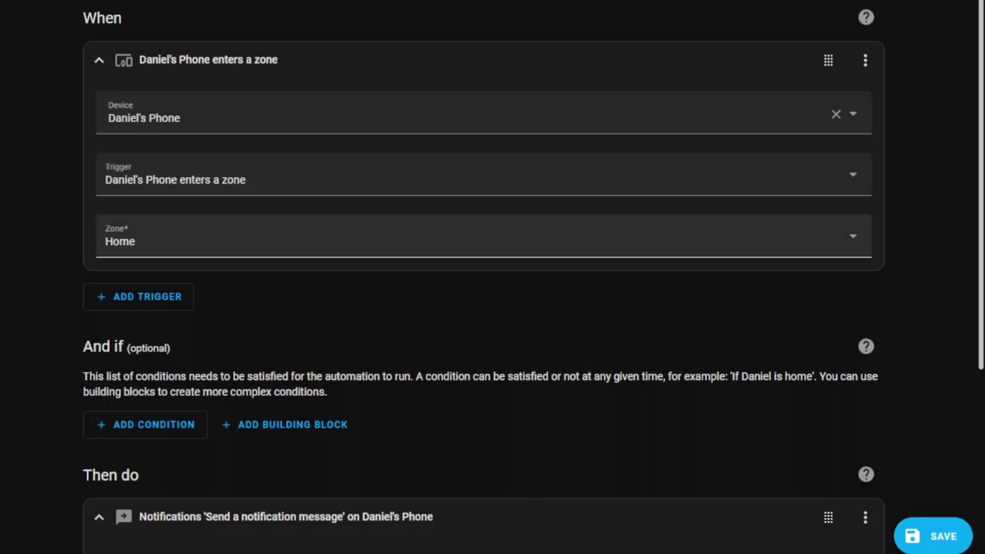
- Check the trigger's Zone dropdown, keep Home, and scroll down to the notification action
left_click(159, 245)
left_click(159, 248)
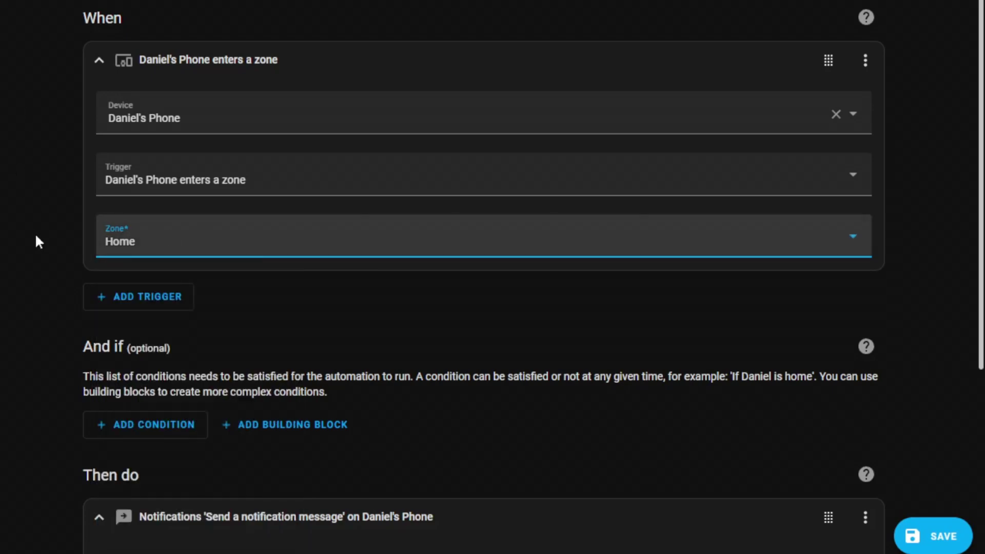
scroll(39, 242, "down", 5)
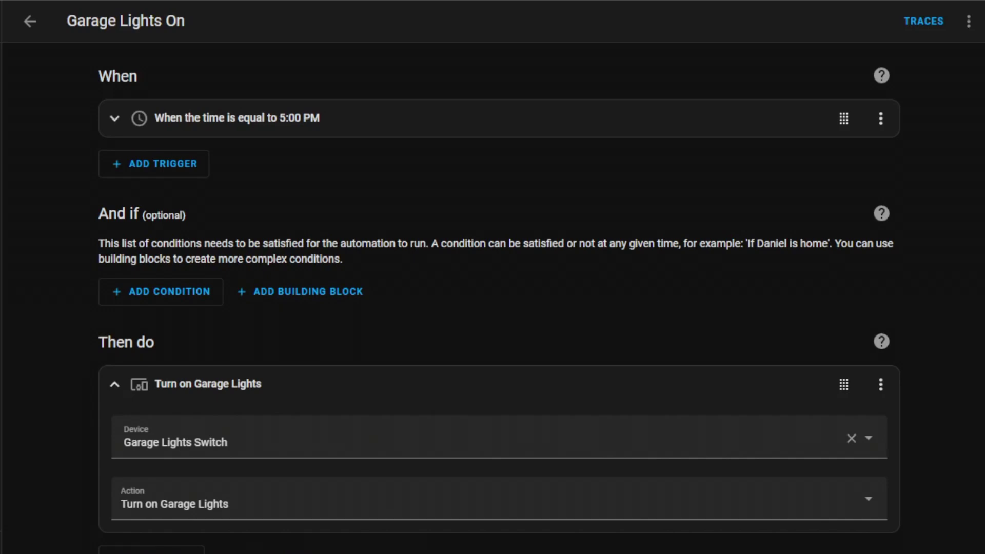
- Add a Sun trigger set to Sunset to Garage Lights On and collapse it
left_click(154, 164)
left_click(281, 380)
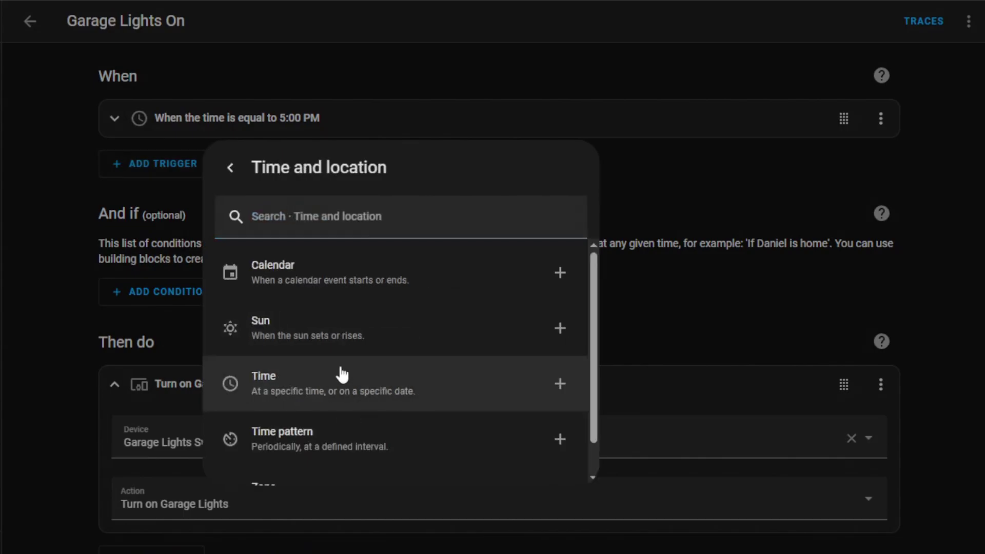
left_click(313, 336)
left_click(126, 256)
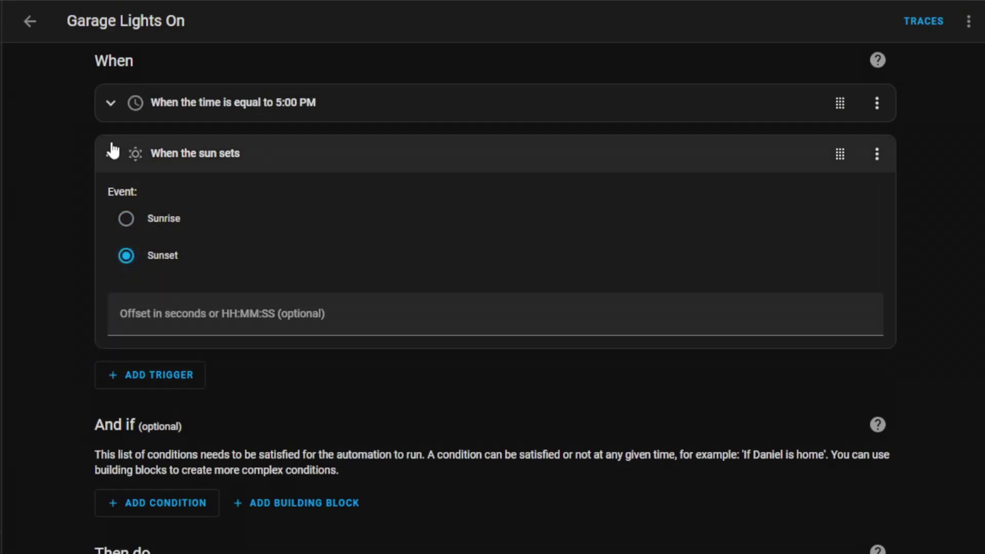
left_click(111, 154)
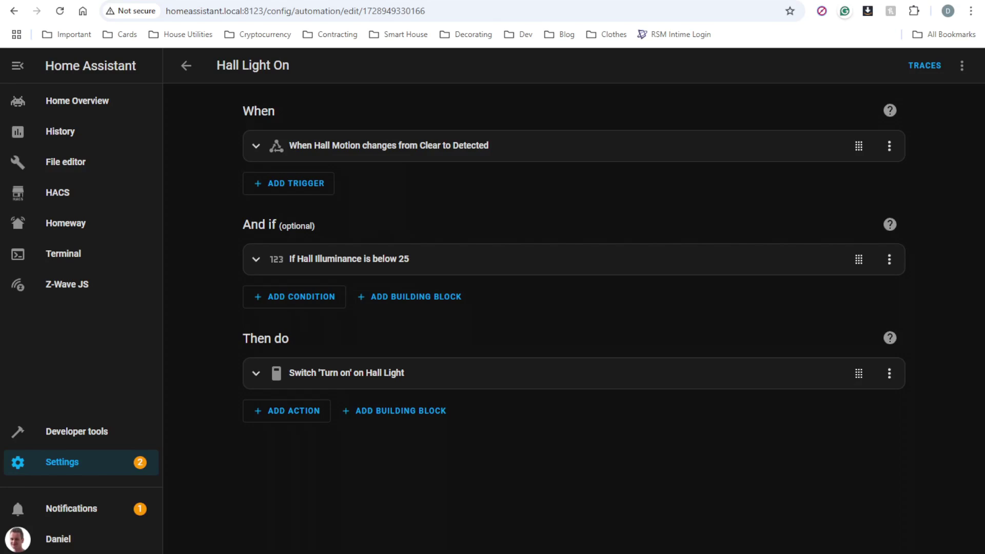
left_click(269, 258)
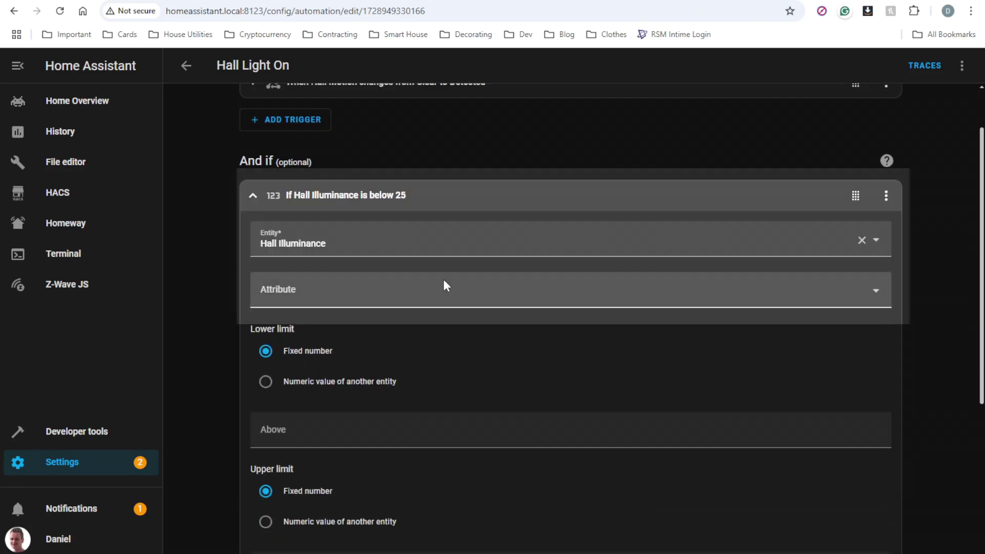
scroll(447, 279, "down", 1)
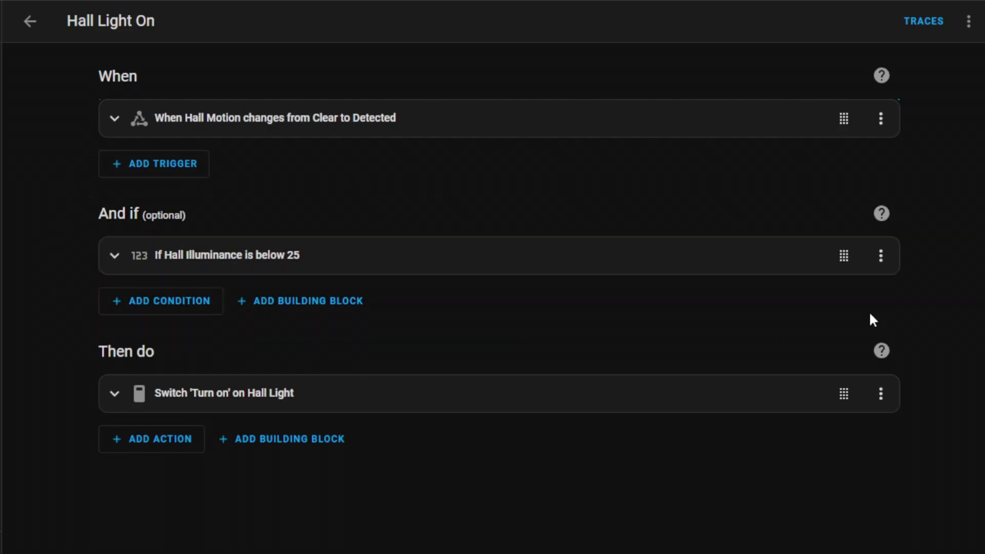
left_click(271, 256)
left_click(257, 262)
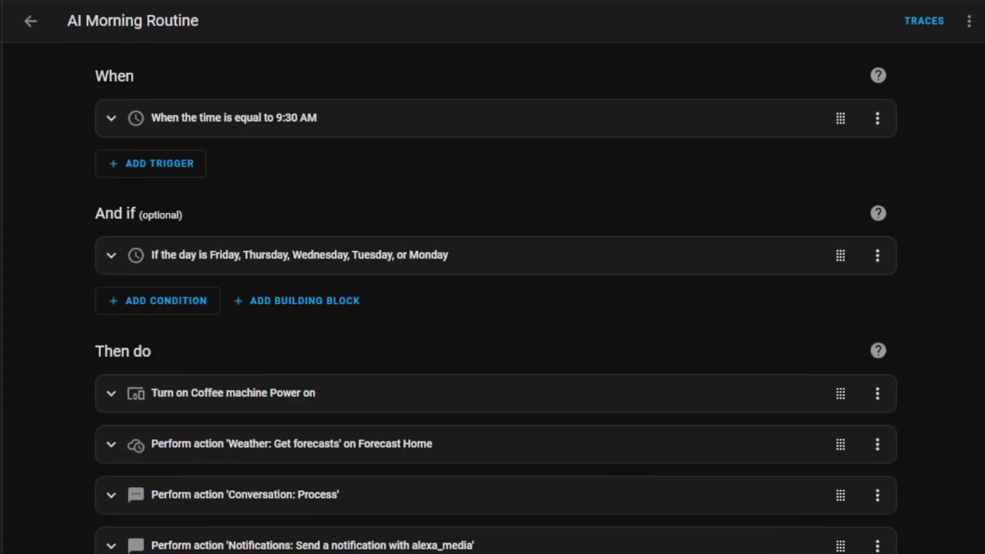
- Briefly expand and collapse the 9:30 AM time trigger details
left_click(110, 119)
left_click(110, 119)
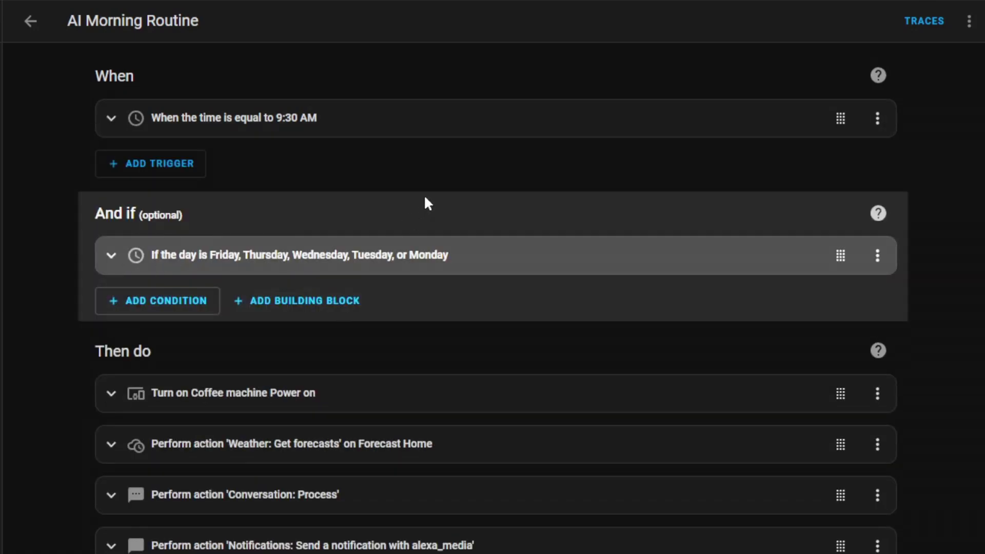
scroll(424, 200, "down", 1)
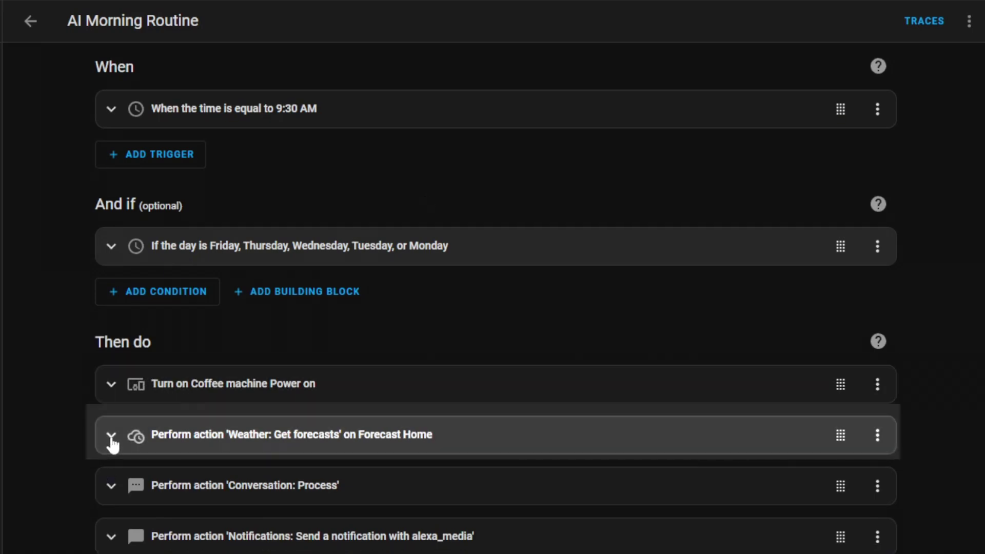
- Expand and collapse Conversation: Process, then open the alexa_media notification action's YAML
left_click(117, 486)
scroll(153, 444, "down", 5)
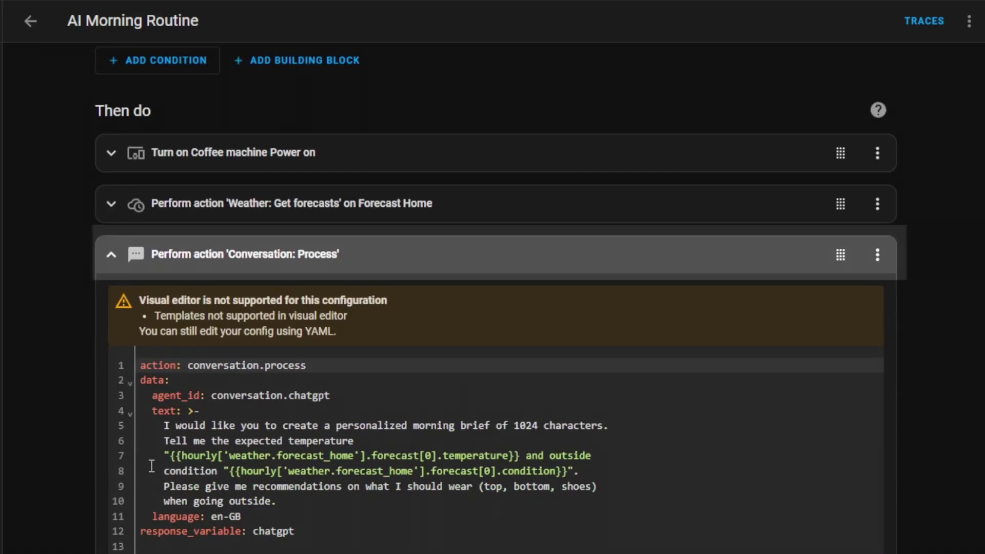
left_click(109, 256)
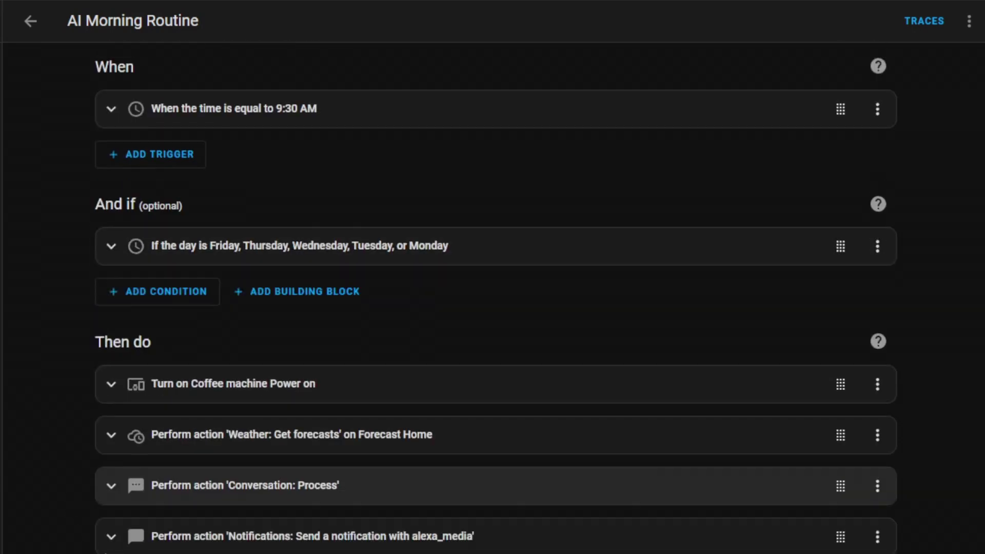
left_click(111, 536)
scroll(118, 537, "down", 5)
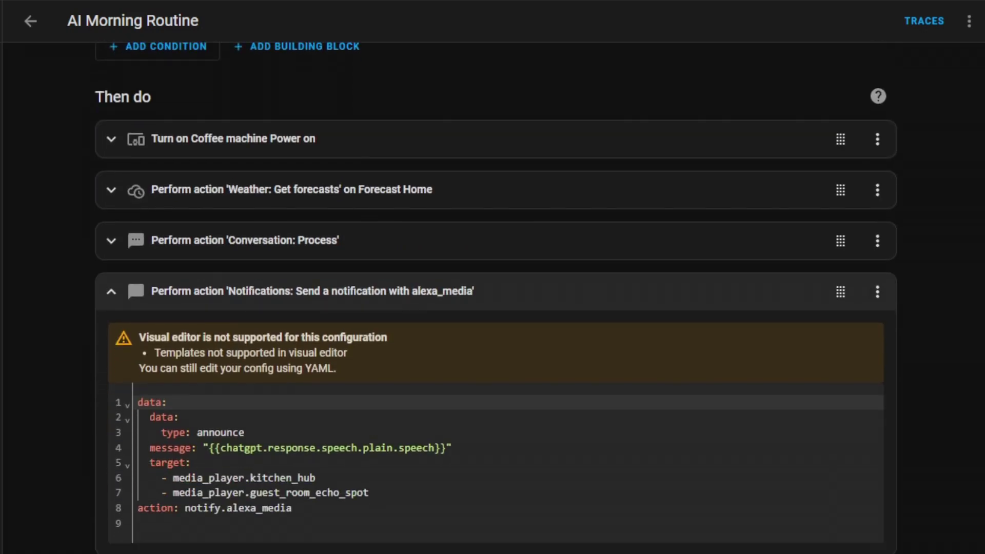
scroll(338, 414, "down", 4)
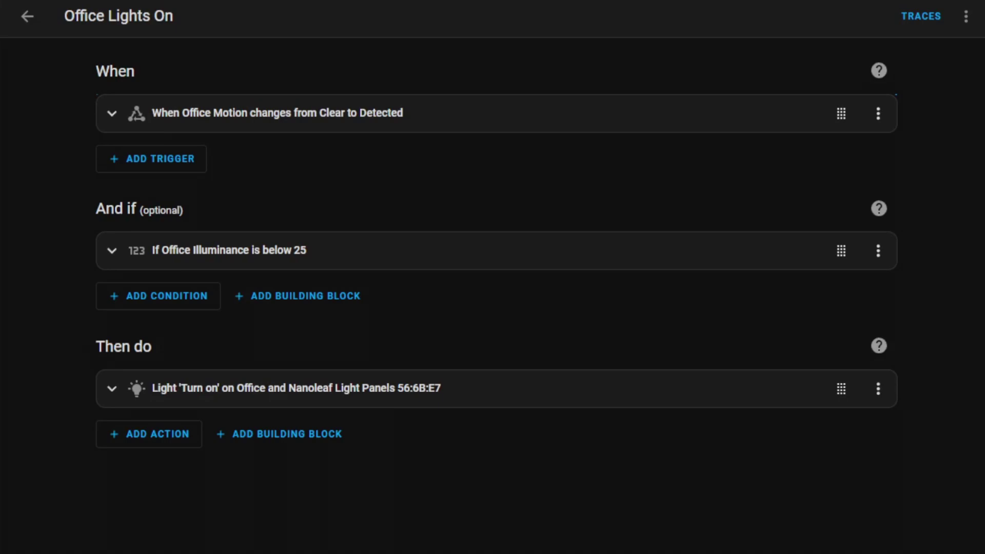
- Expand the Light 'Turn on' action and scroll through its settings
left_click(383, 388)
scroll(388, 333, "down", 3)
scroll(395, 308, "down", 3)
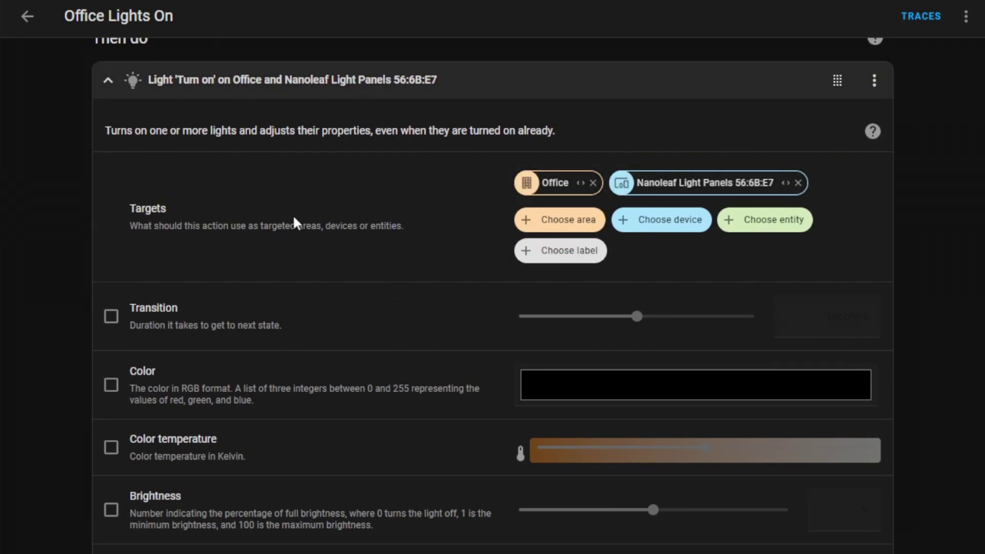
scroll(296, 223, "down", 2)
scroll(252, 330, "up", 2)
scroll(231, 251, "down", 2)
- Tick and untick the Color, Brightness and Effect options, leaving all three disabled
left_click(110, 309)
left_click(106, 310)
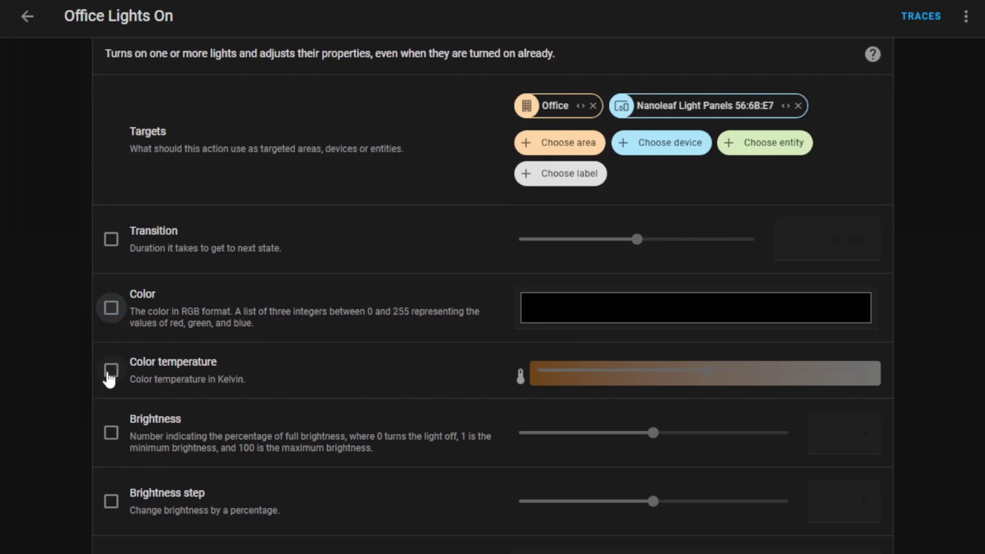
scroll(113, 382, "down", 2)
left_click(110, 352)
left_click(111, 354)
scroll(121, 410, "down", 3)
left_click(110, 339)
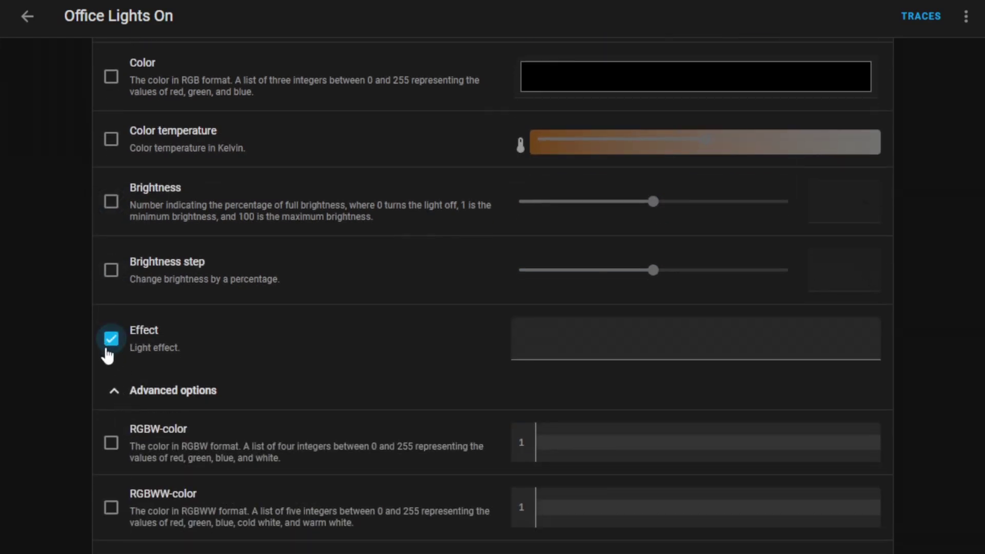
left_click(110, 339)
- Scroll through the light action's Advanced options
scroll(241, 220, "down", 5)
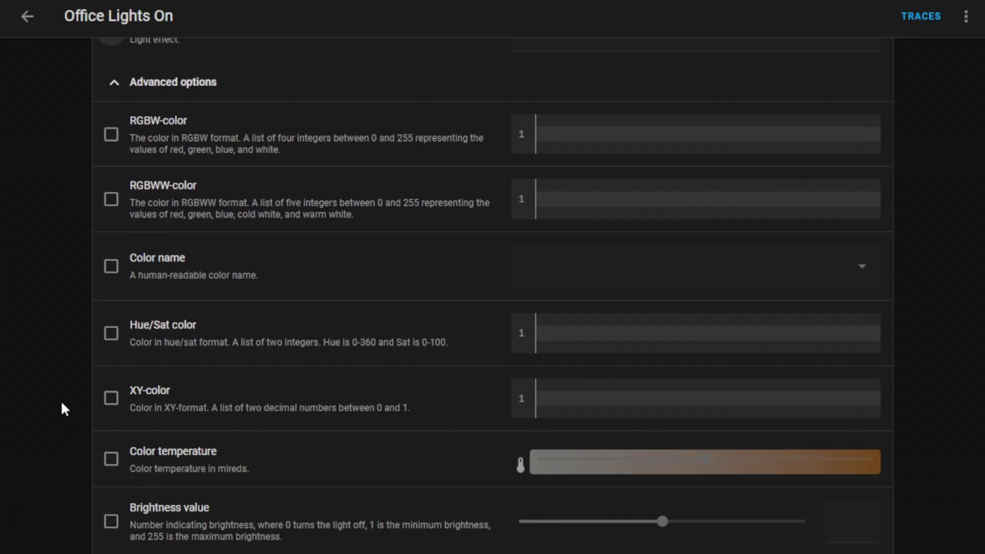
scroll(72, 341, "down", 1)
scroll(75, 306, "up", 1)
scroll(60, 275, "down", 4)
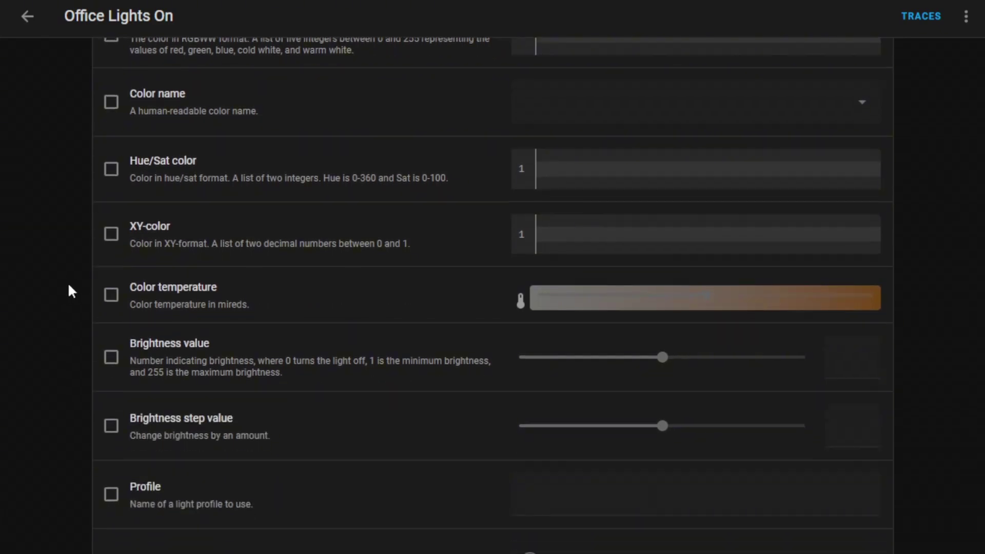
scroll(67, 287, "up", 5)
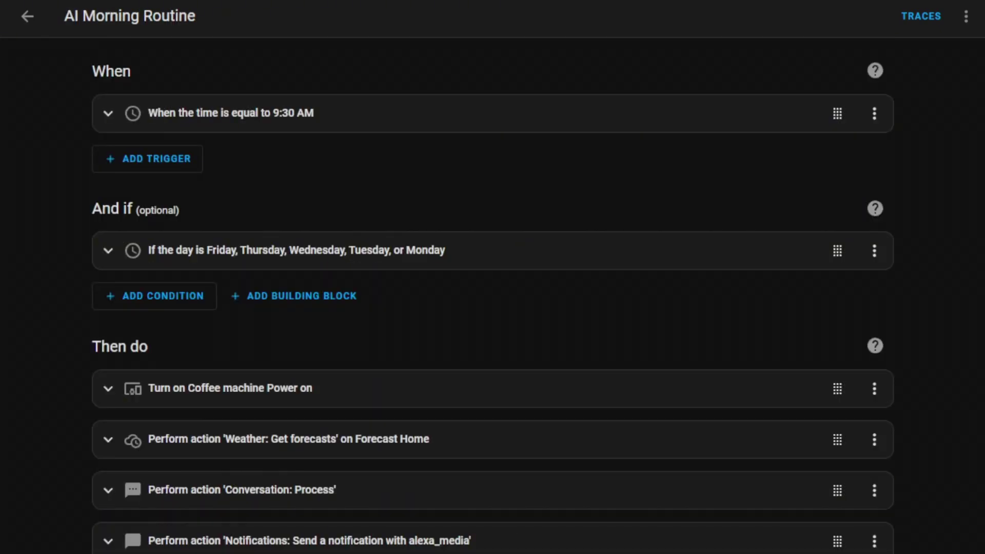
- Expand the coffee machine power-on and Weather: Get forecasts action cards
scroll(492, 298, "down", 1)
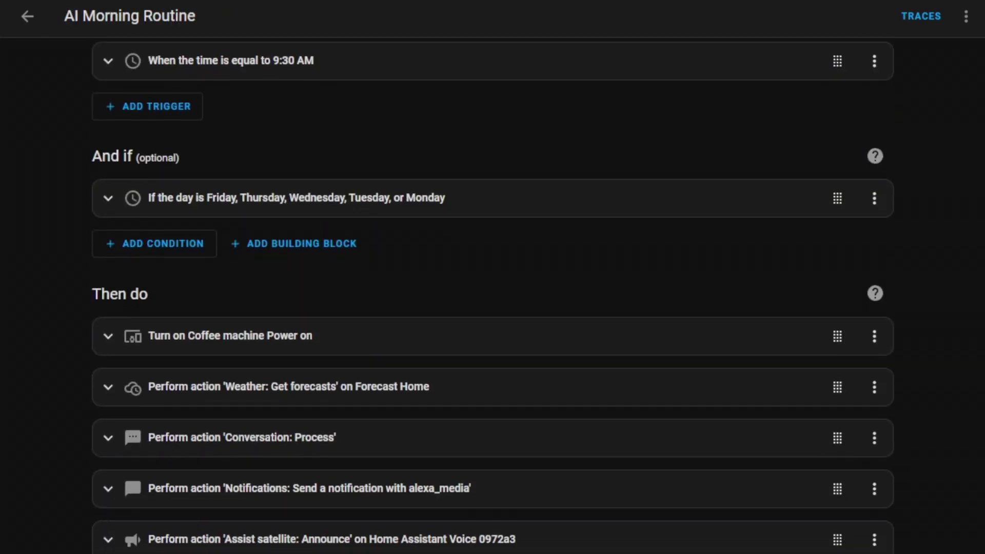
left_click(108, 336)
scroll(72, 319, "down", 3)
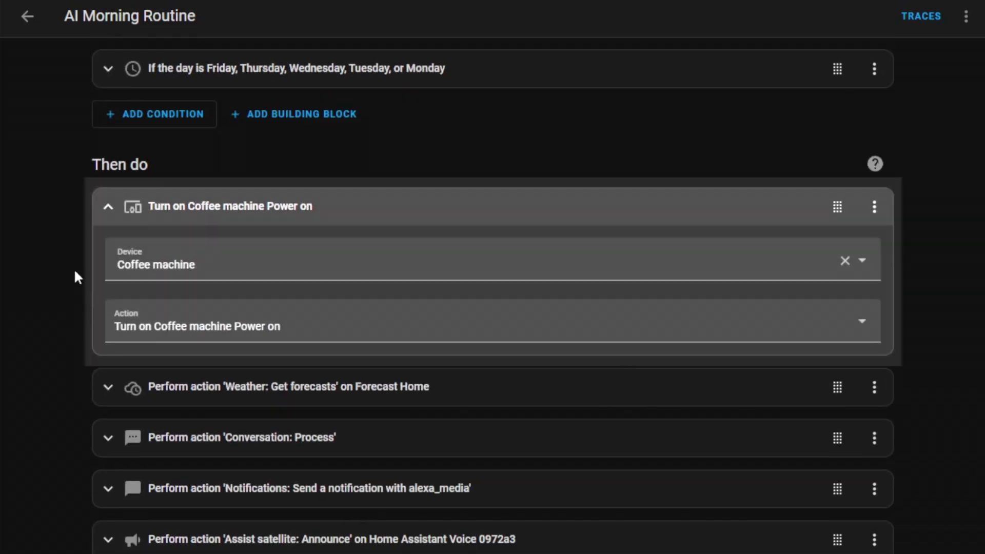
left_click(101, 387)
scroll(63, 338, "down", 5)
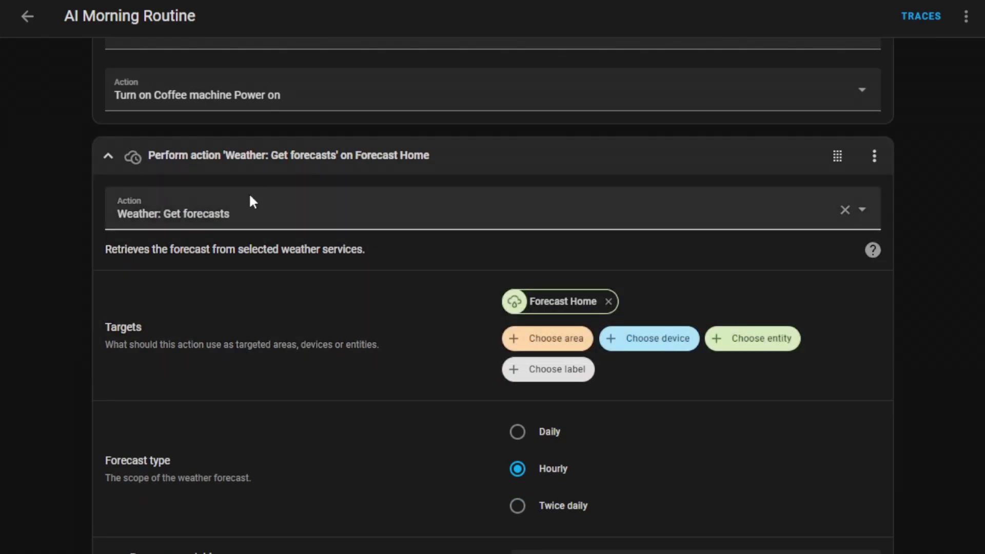
- Expand Conversation: Process, highlight its prompt lines 4–10, then collapse it
scroll(252, 228, "down", 4)
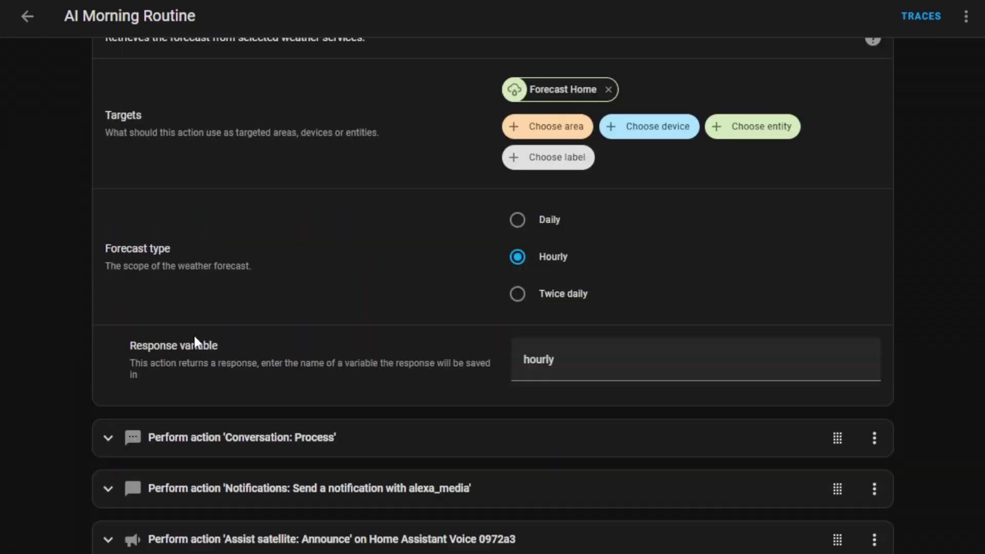
left_click(106, 450)
scroll(257, 452, "down", 4)
scroll(409, 456, "down", 1)
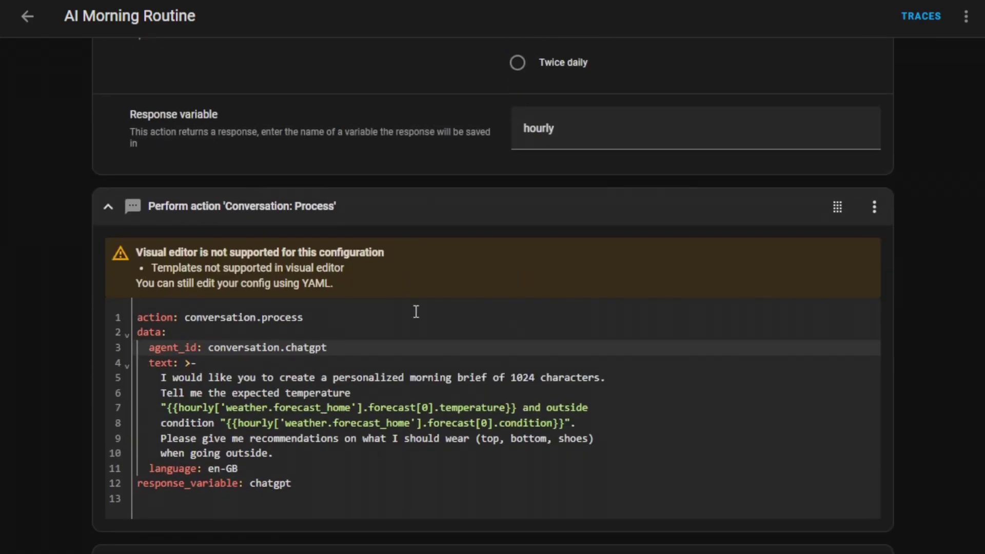
left_click_drag(583, 423, 97, 377)
left_click(288, 456)
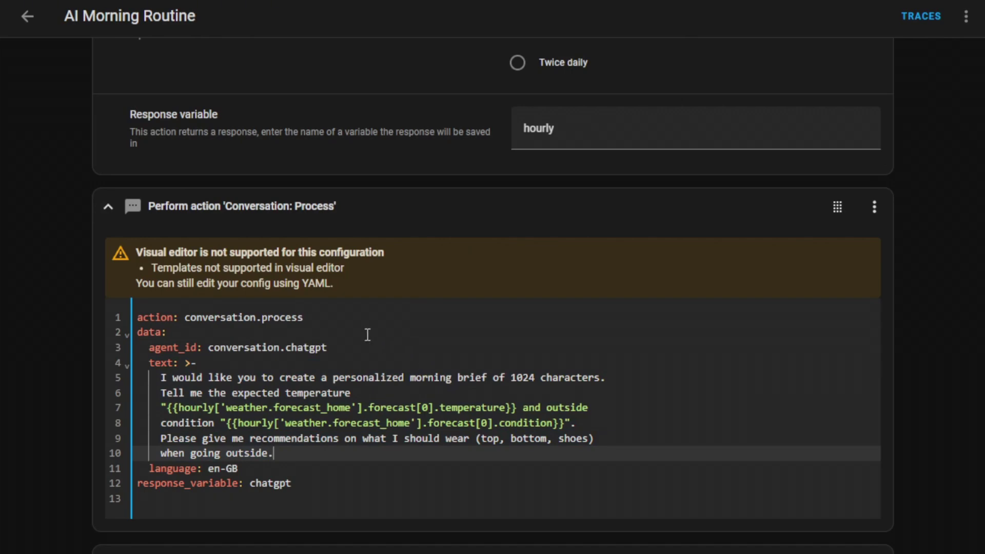
left_click(127, 222)
- Expand the alexa_media notification action and highlight its templated message and YAML lines 1–7
left_click(257, 488)
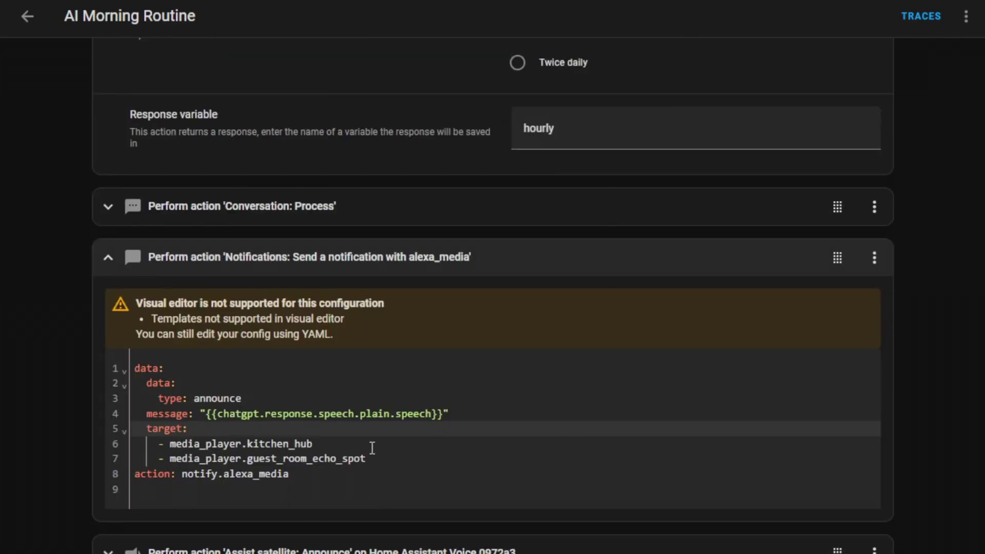
left_click_drag(455, 414, 199, 415)
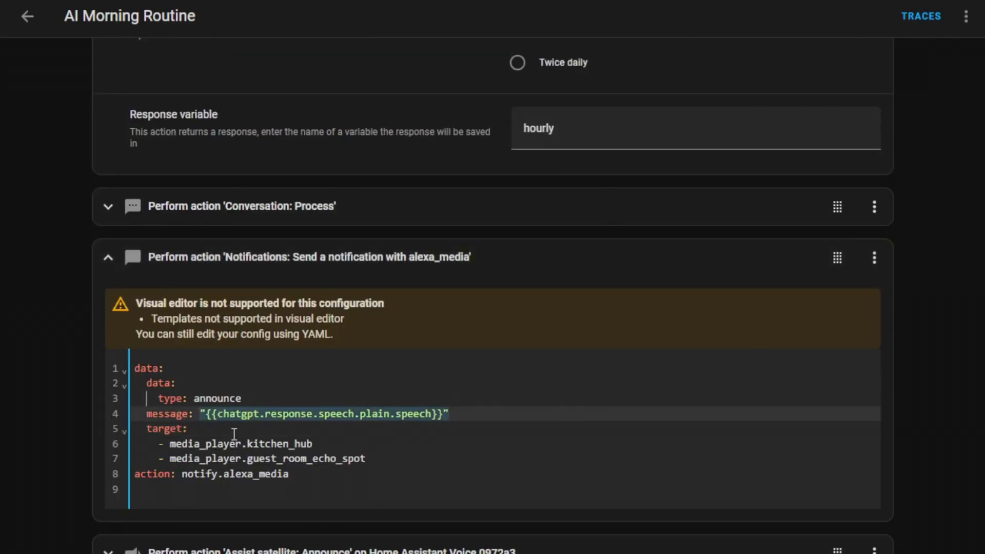
left_click(244, 380)
left_click(275, 459)
key("shift+Up")
key("shift+Up")
key("shift+Up")
key("shift+Up")
key("shift+Up")
key("shift+Up")
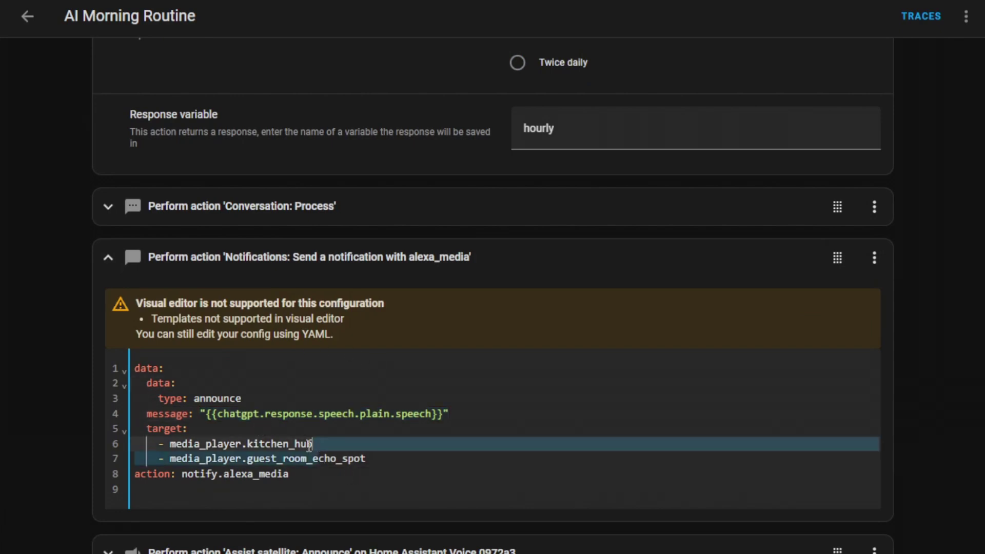
key("shift+Home")
left_click_drag(395, 465, 108, 362)
left_click(348, 479)
- Highlight lines 1–6 of the Assist satellite announce YAML below it
scroll(300, 417, "down", 5)
left_click_drag(420, 512, 135, 435)
left_click(334, 483)
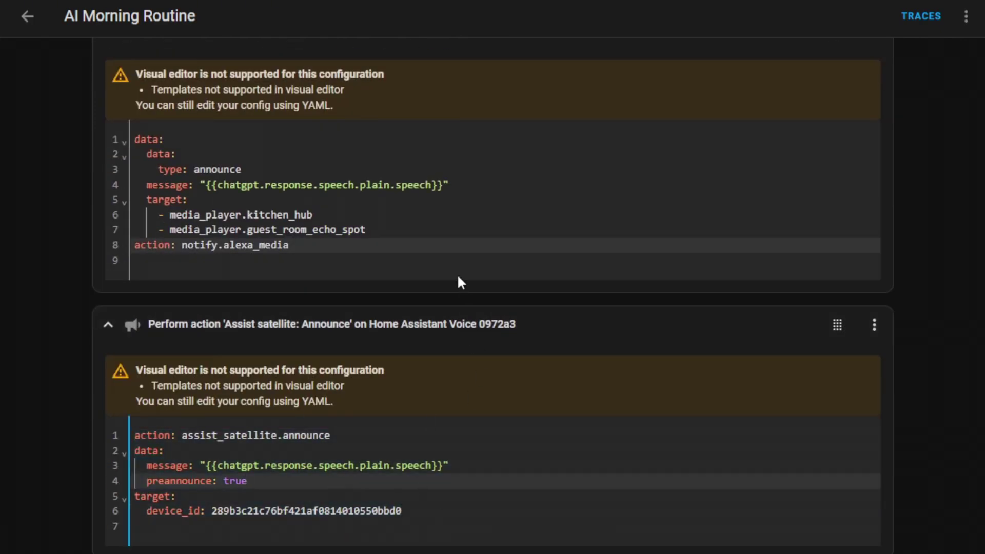
- Re-expand the Conversation: Process action's YAML and review it alongside the announce action
scroll(456, 269, "up", 8)
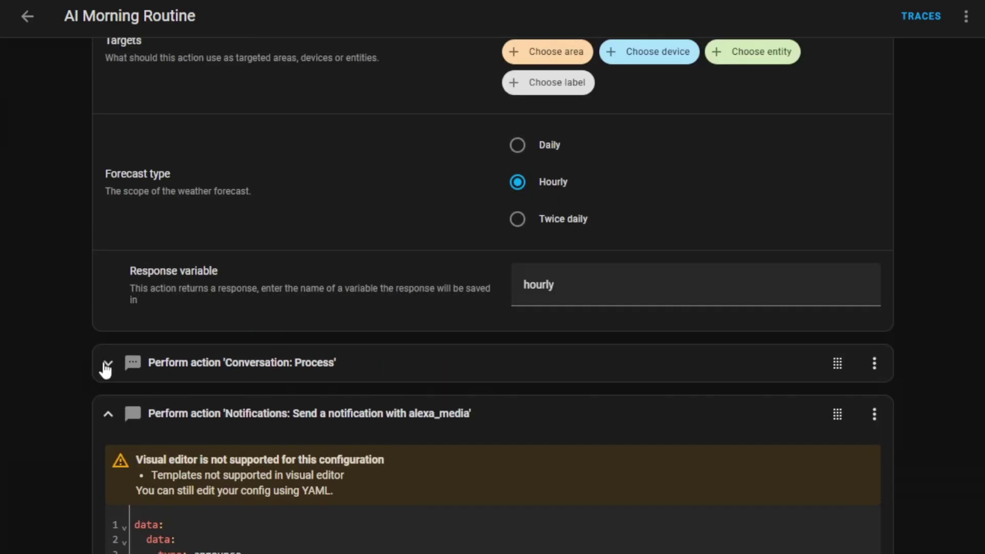
left_click(106, 365)
scroll(290, 307, "up", 5)
scroll(318, 297, "down", 11)
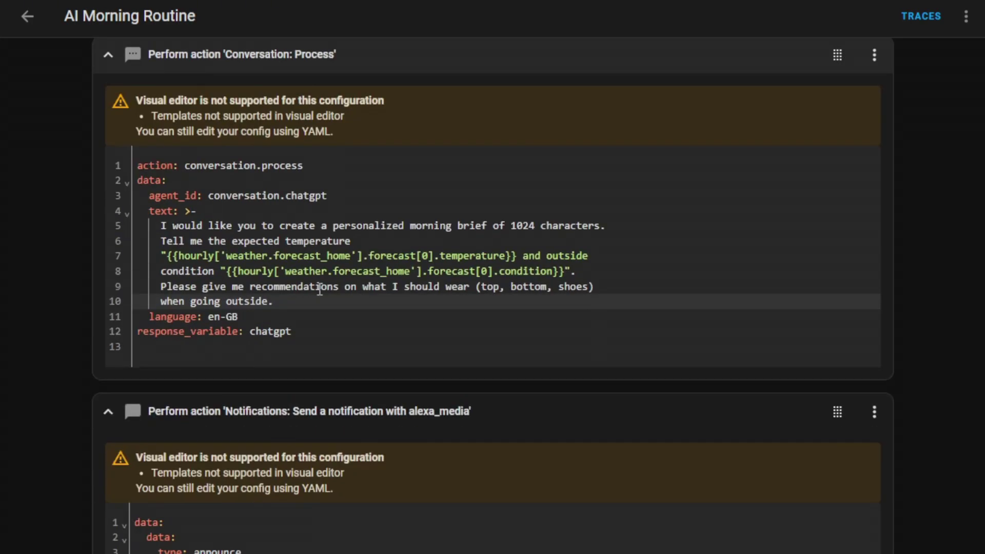
scroll(320, 289, "down", 5)
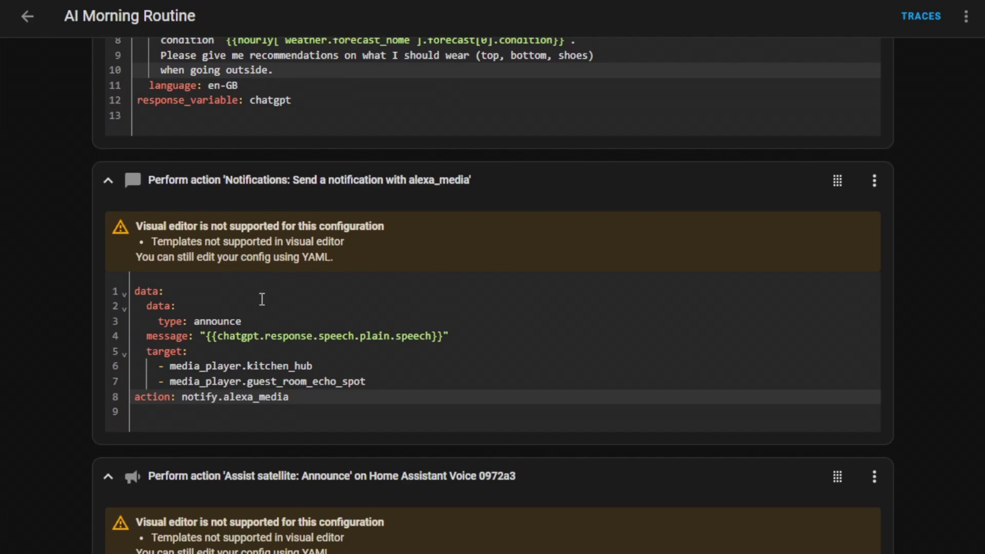
scroll(261, 299, "down", 3)
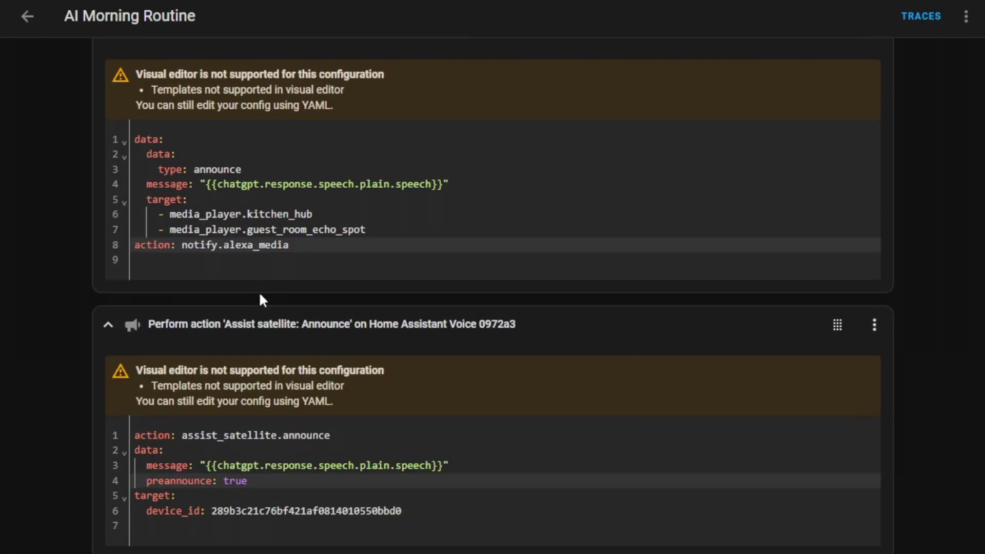